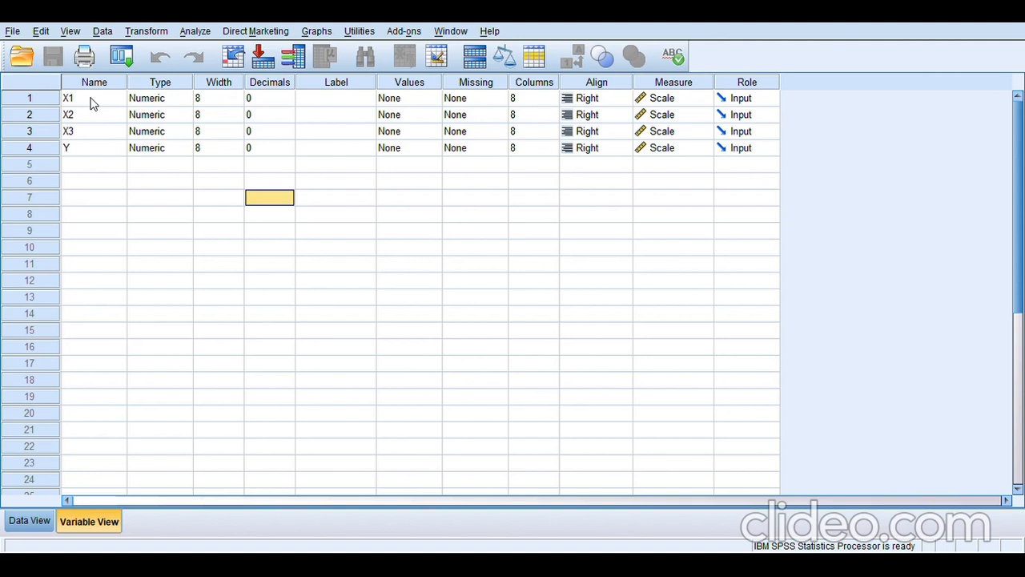
Check the Decimals and Measure settings of the variables X1, X2, X3 and Y.
click(270, 84)
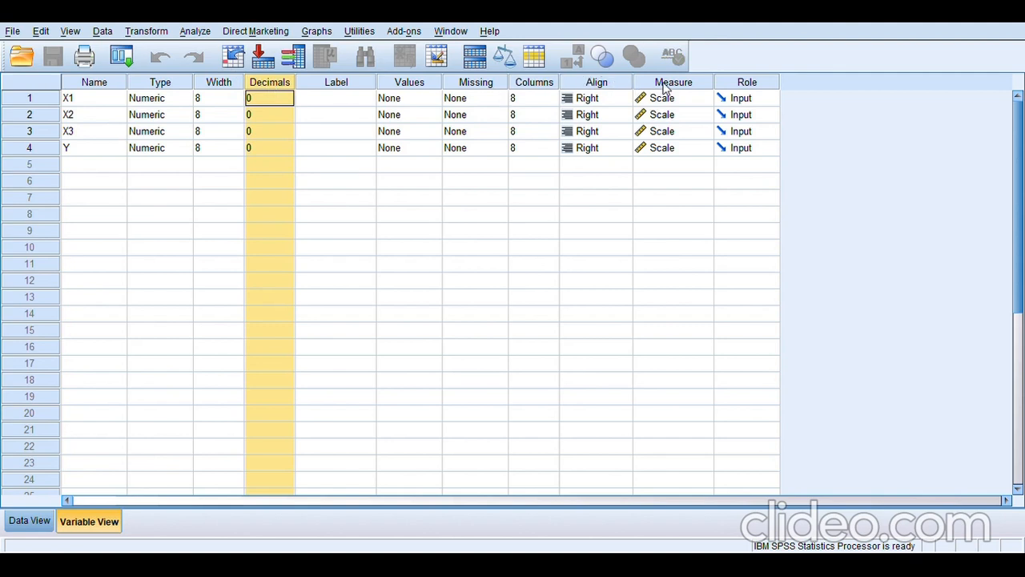
click(664, 83)
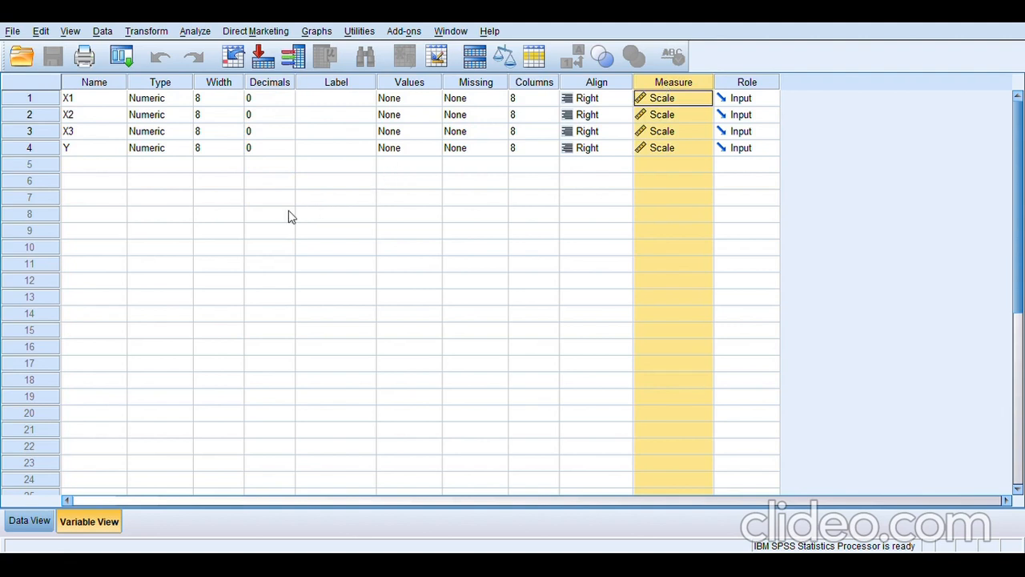
click(230, 199)
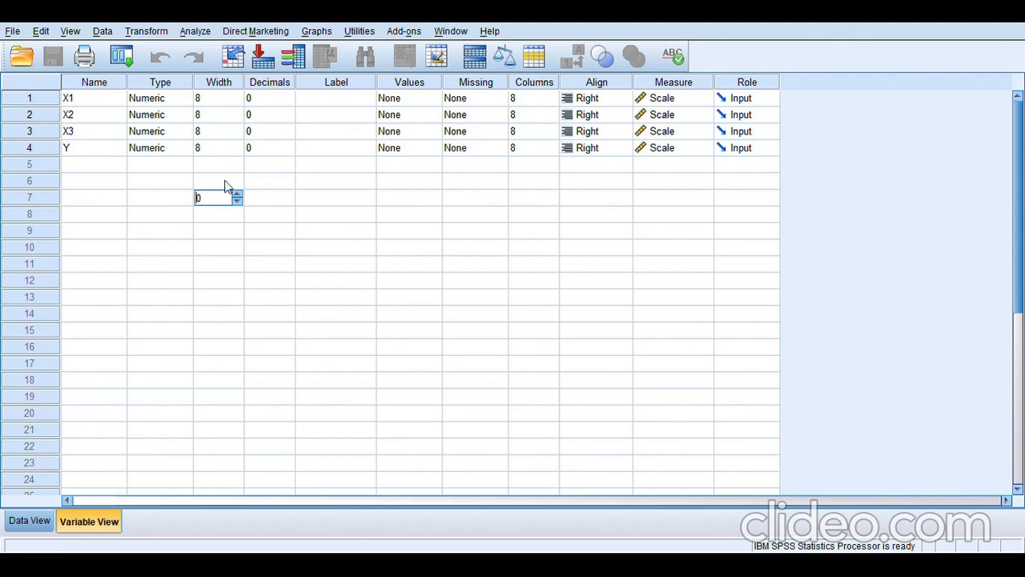
click(186, 32)
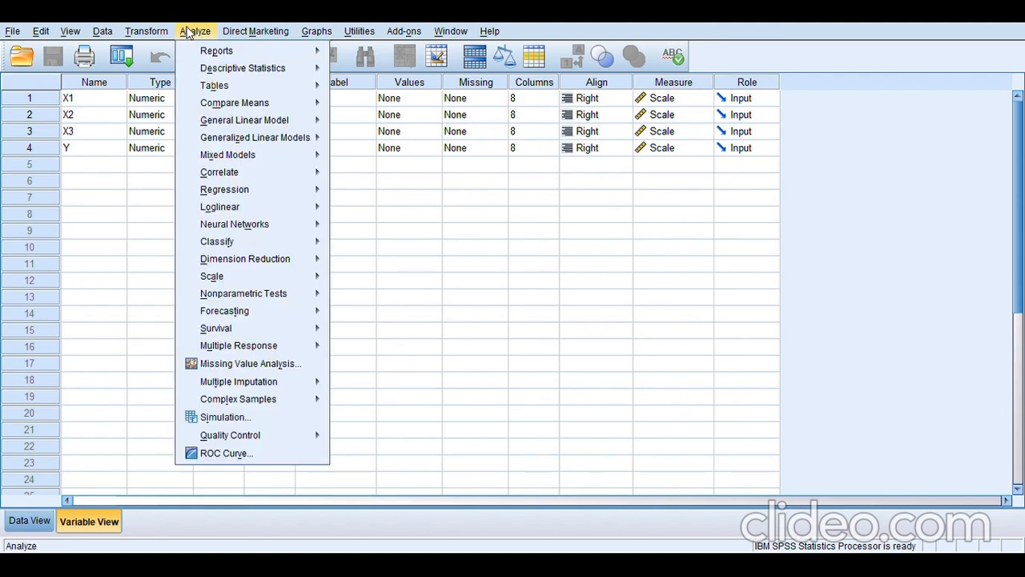
click(132, 169)
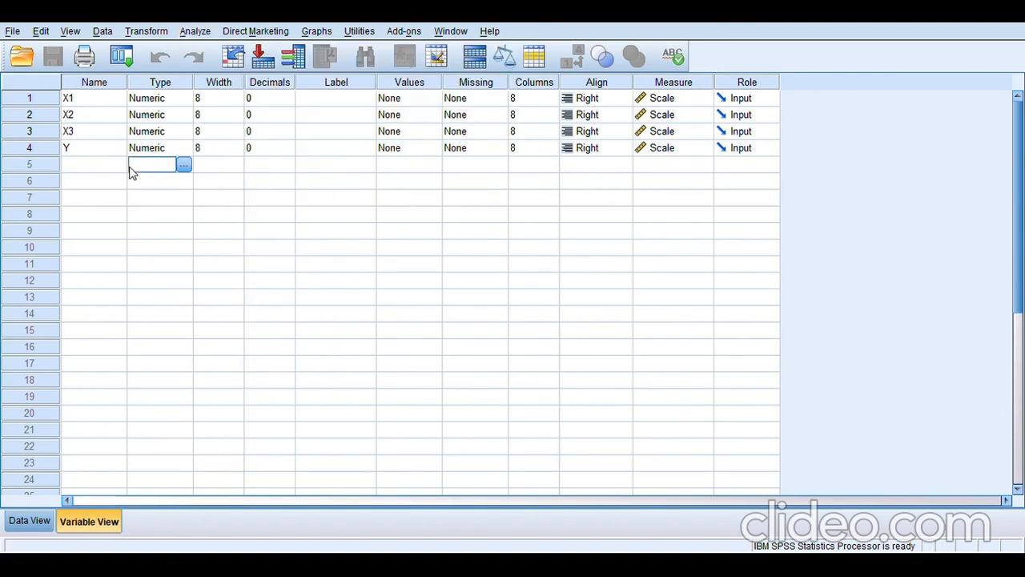
Run Explore on variable Y with descriptives, a 95% confidence interval, boxplot, stem-and-leaf plot and normality plots.
click(196, 32)
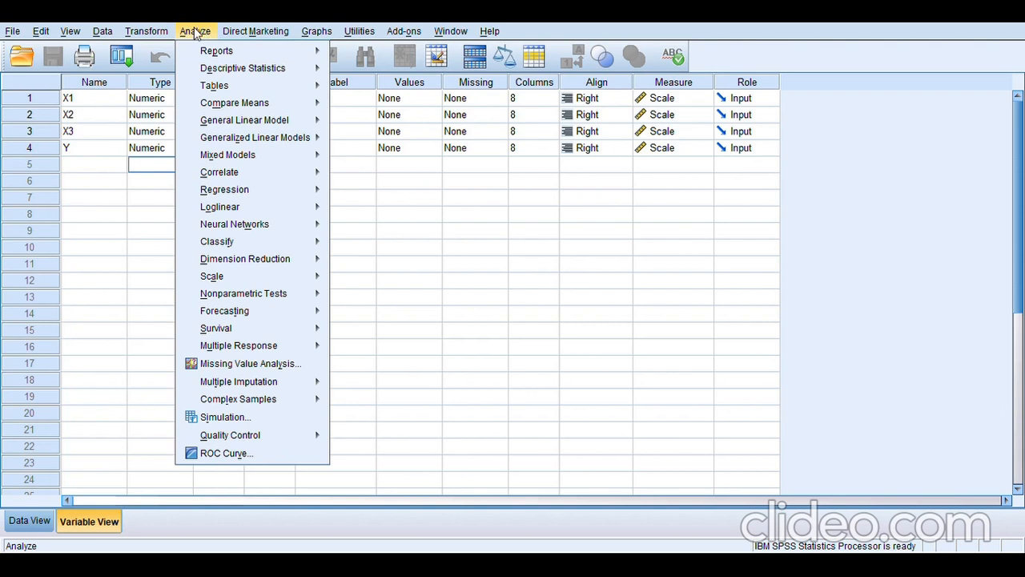
click(194, 30)
click(194, 30)
mouse_move(217, 71)
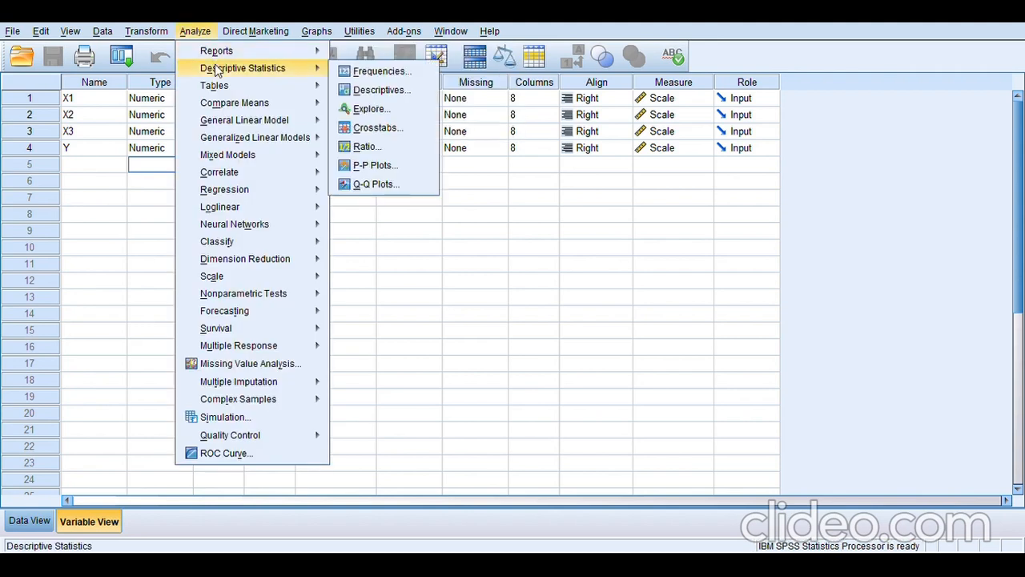
click(357, 110)
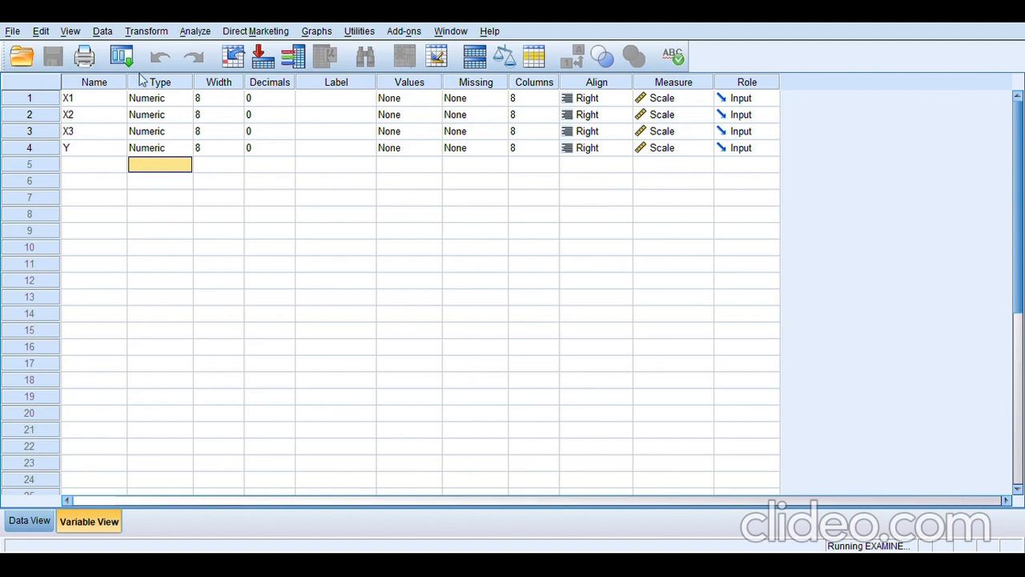
Run a linear regression of Y on X1, X2 and X3 with the Enter method, descriptives, covariance matrix and collinearity diagnostics.
click(191, 32)
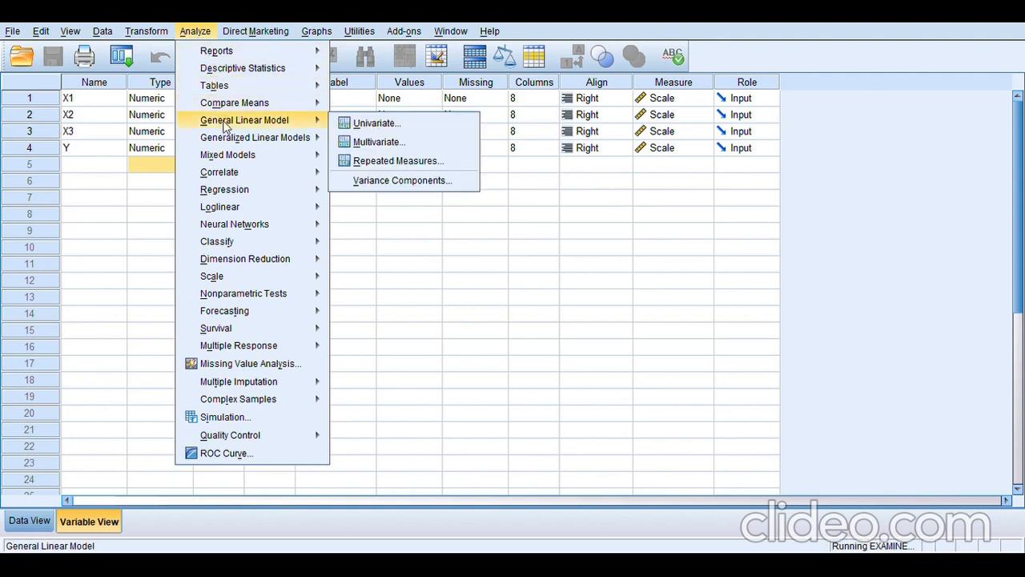
mouse_move(234, 101)
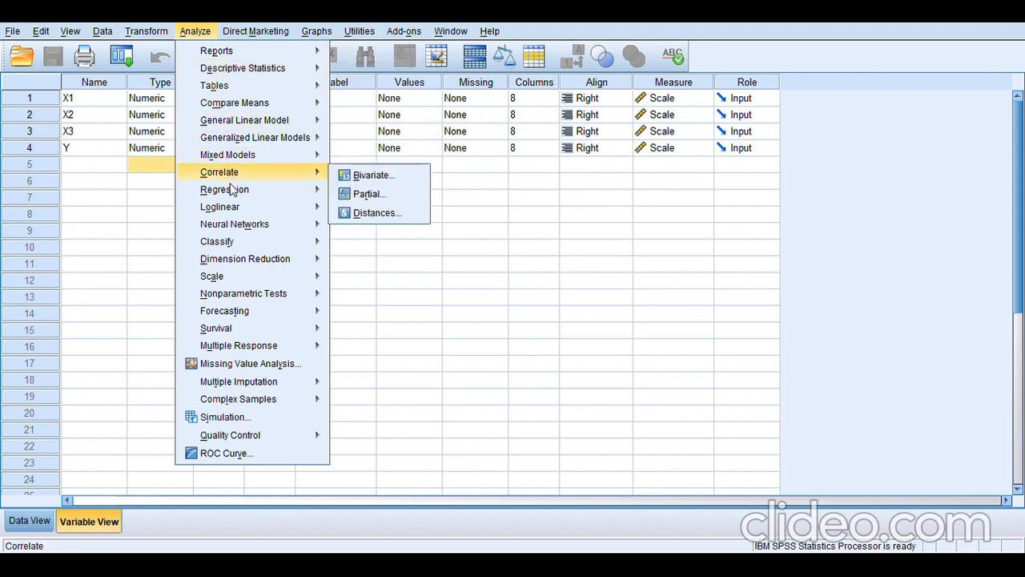
mouse_move(237, 195)
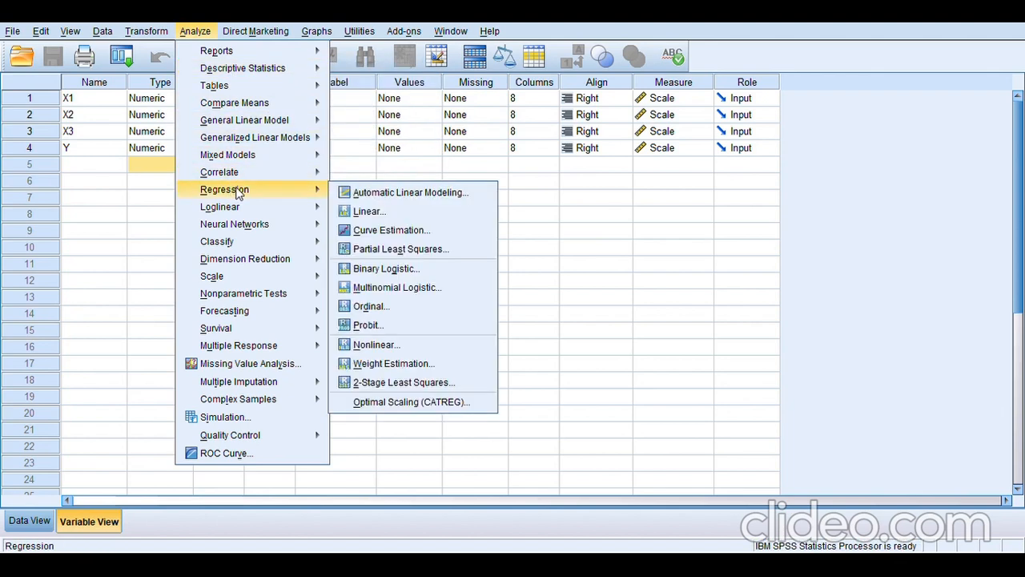
click(365, 211)
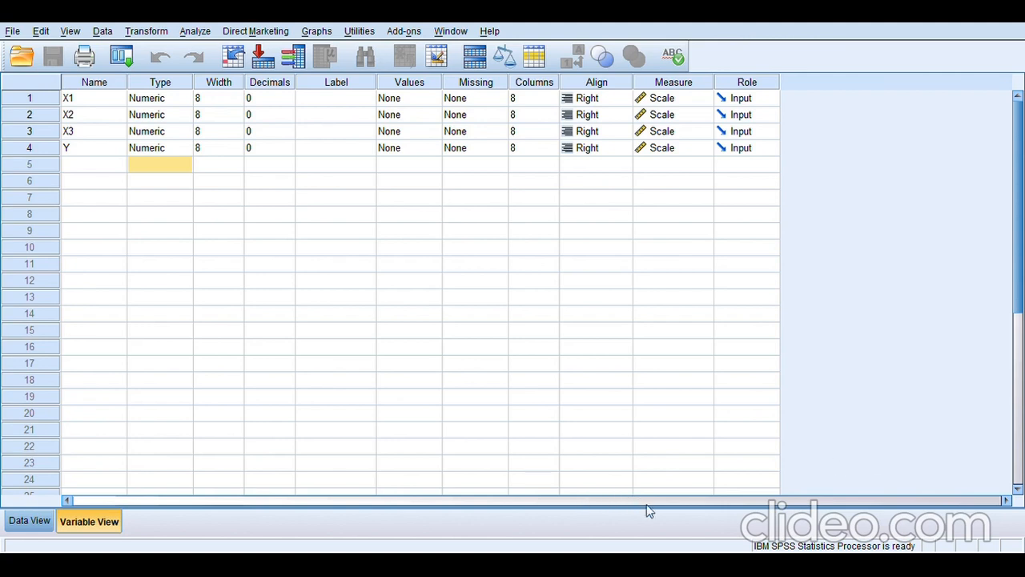
Run the linear regression of Y on X1, X2 and X3 again, adding a scatterplot of *SRESID against *ZPRED.
click(779, 510)
click(192, 31)
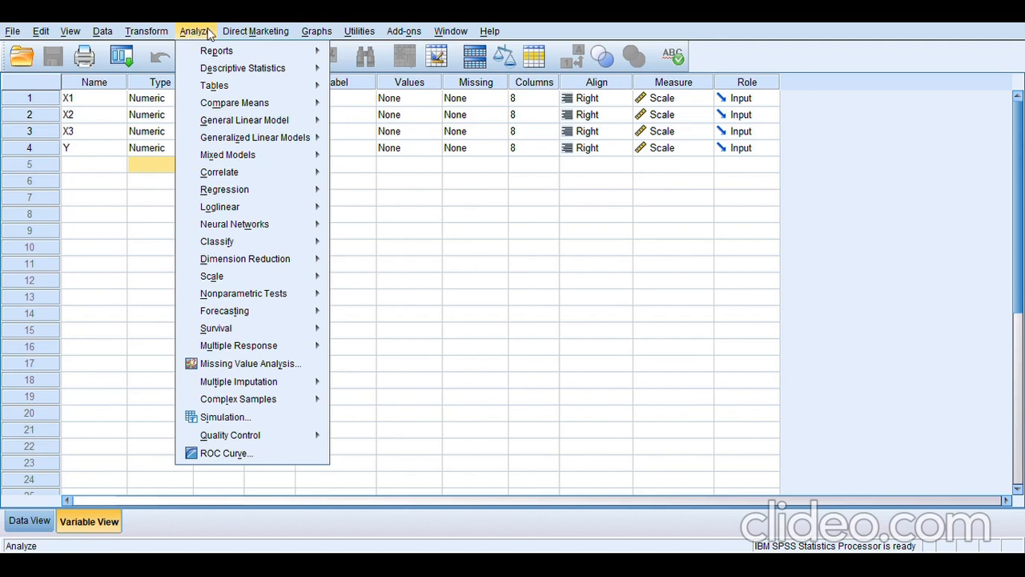
mouse_move(218, 111)
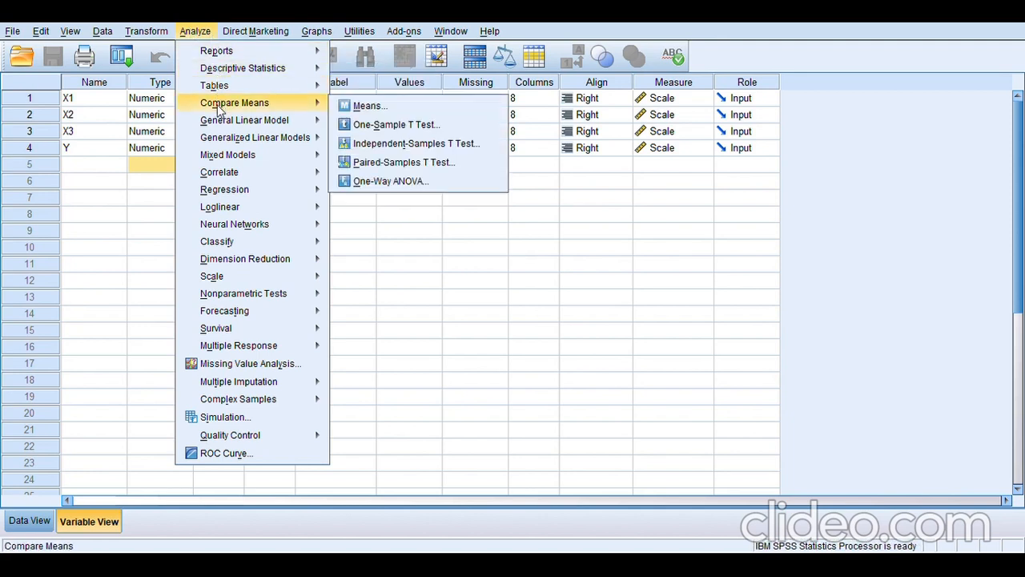
mouse_move(212, 206)
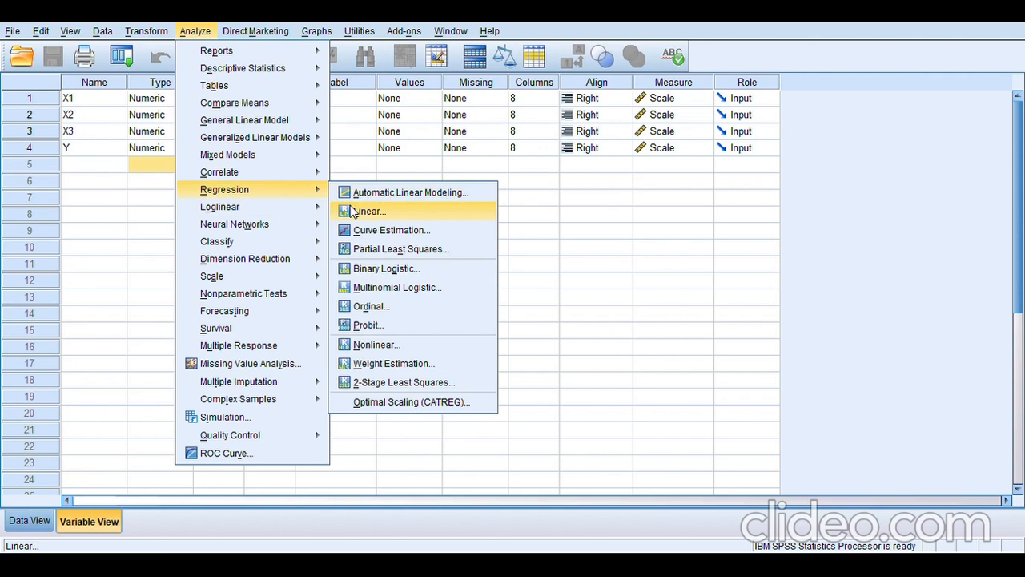
click(353, 211)
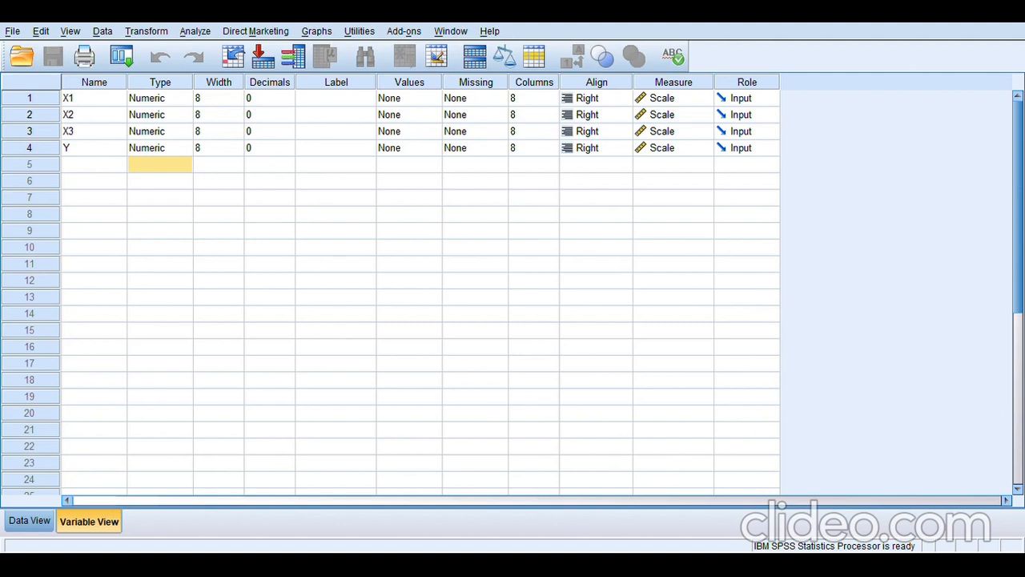
Run Explore on variable Y once more with descriptives, normality tests and a stem-and-leaf plot.
click(781, 502)
click(190, 32)
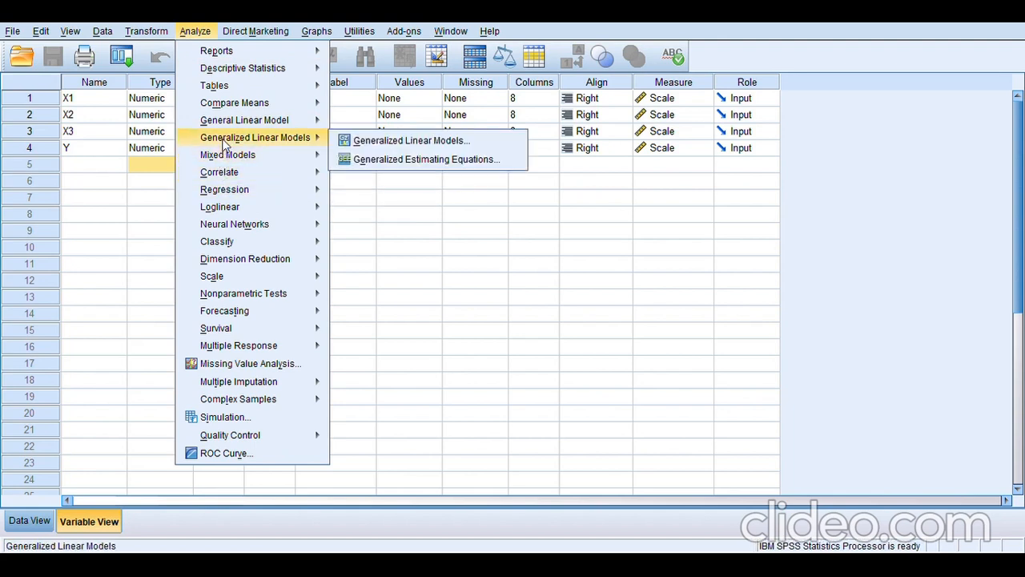
mouse_move(223, 75)
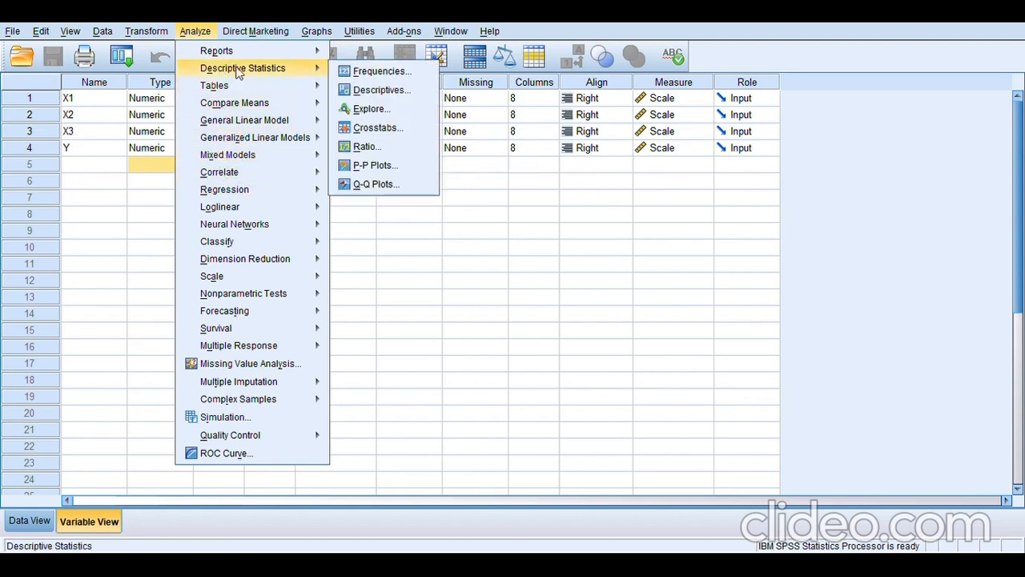
click(356, 113)
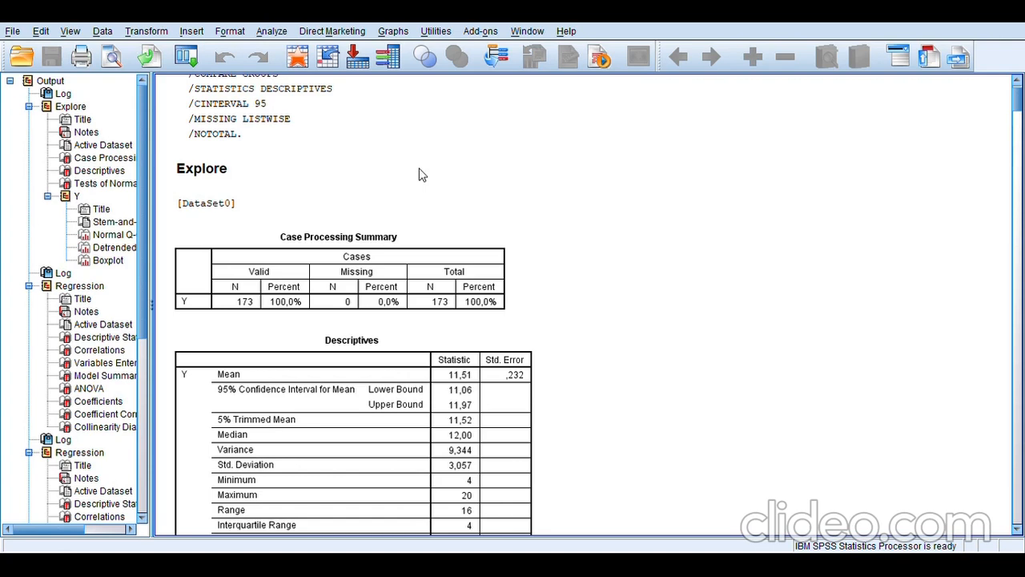
Examine the Case Processing Summary, Descriptives and Tests of Normality tables in the first Explore output for Y.
click(421, 173)
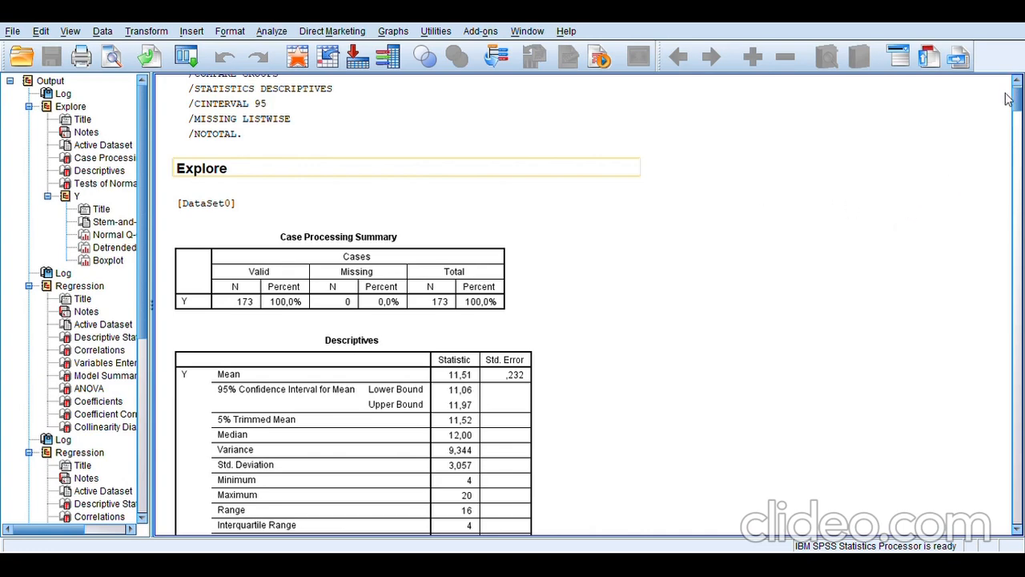
scroll(1016, 101, down, 1)
scroll(1017, 103, up, 2)
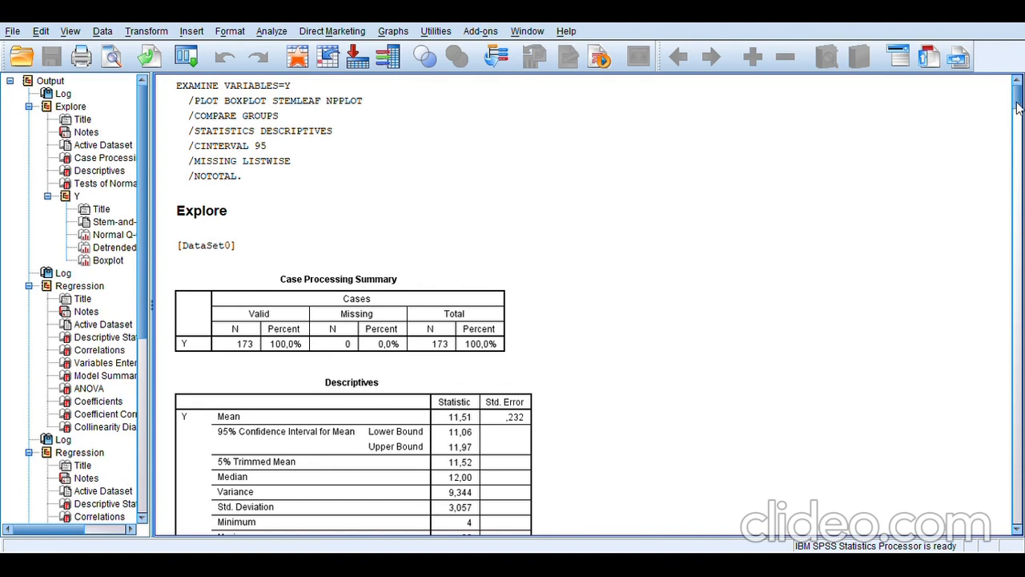
scroll(1017, 114, down, 3)
scroll(1017, 114, up, 3)
scroll(1019, 118, down, 4)
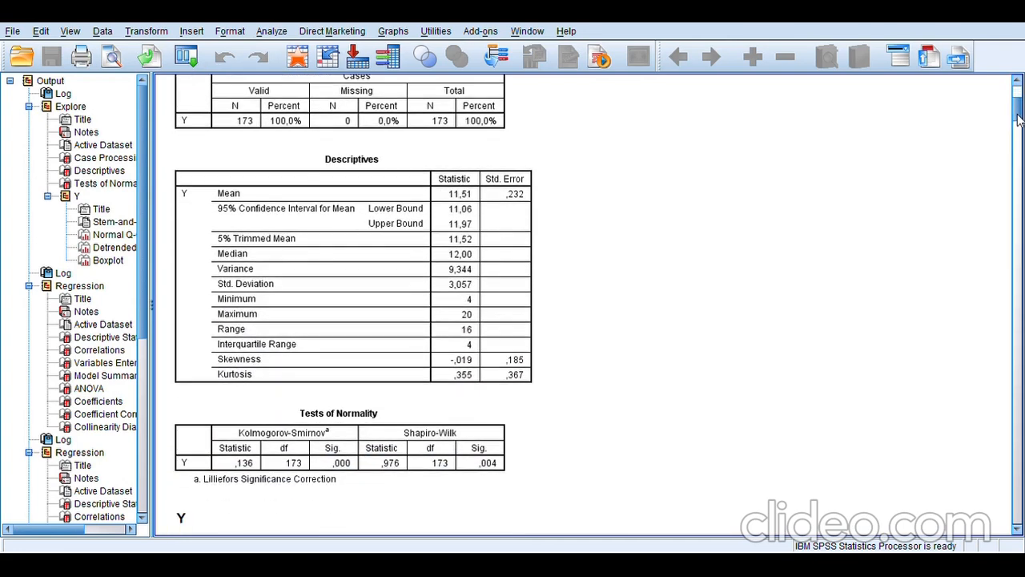
scroll(1019, 116, up, 5)
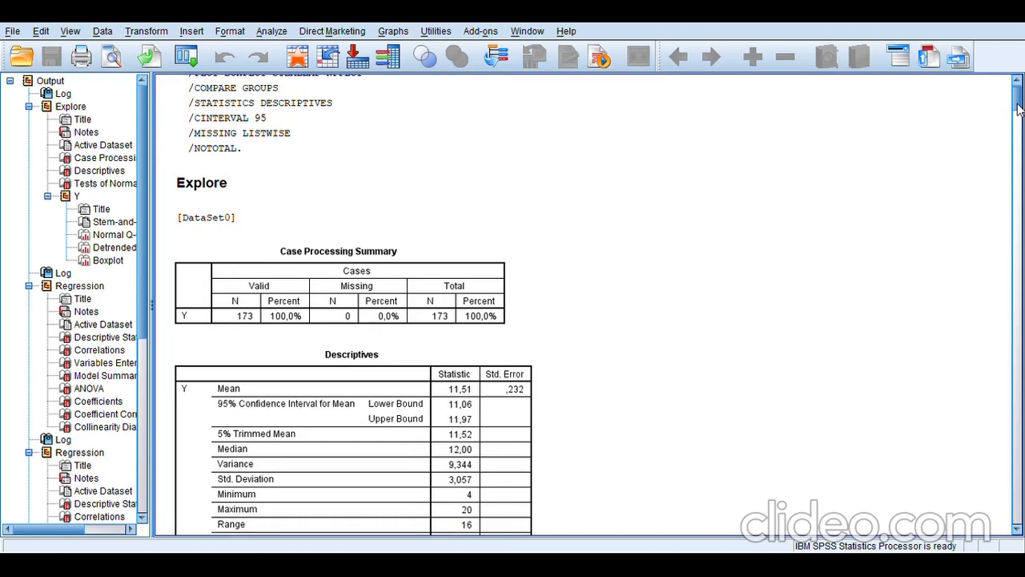
scroll(1017, 110, down, 1)
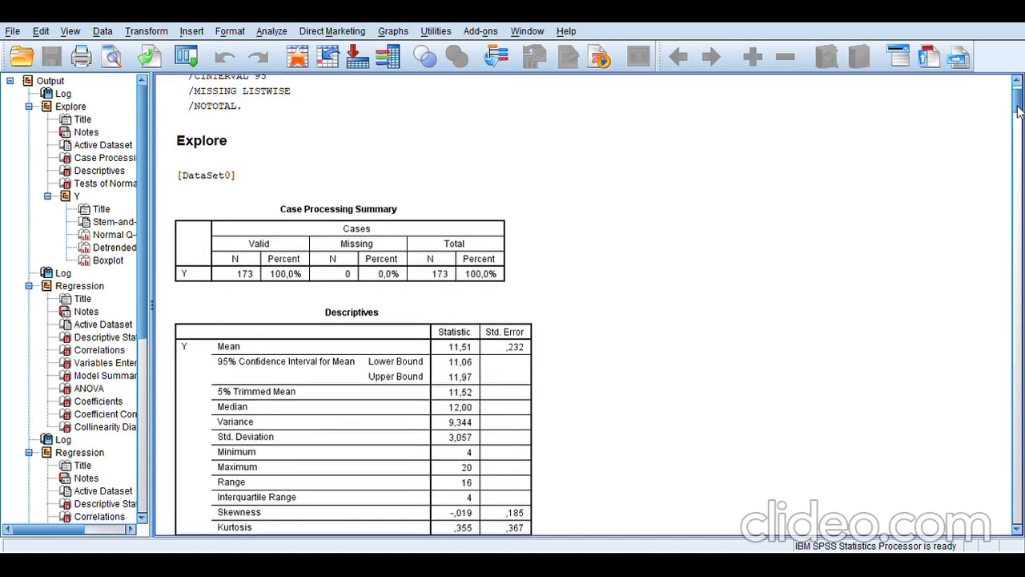
scroll(1019, 114, up, 3)
scroll(1021, 118, down, 6)
scroll(1019, 117, up, 3)
scroll(1018, 114, down, 1)
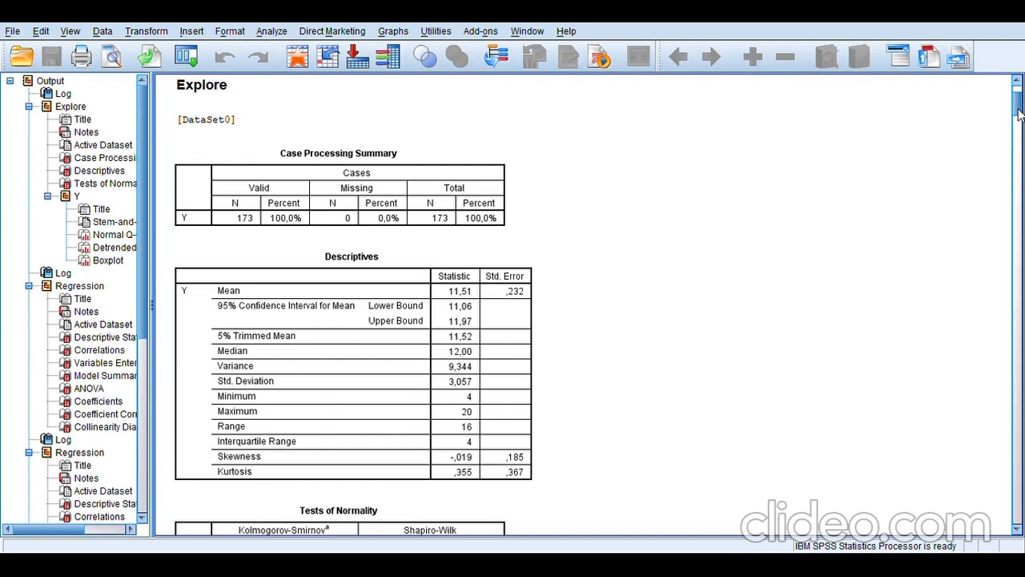
Examine the stem-and-leaf plot, normal Q-Q plot, detrended plot and boxplot of Y.
scroll(1020, 115, down, 10)
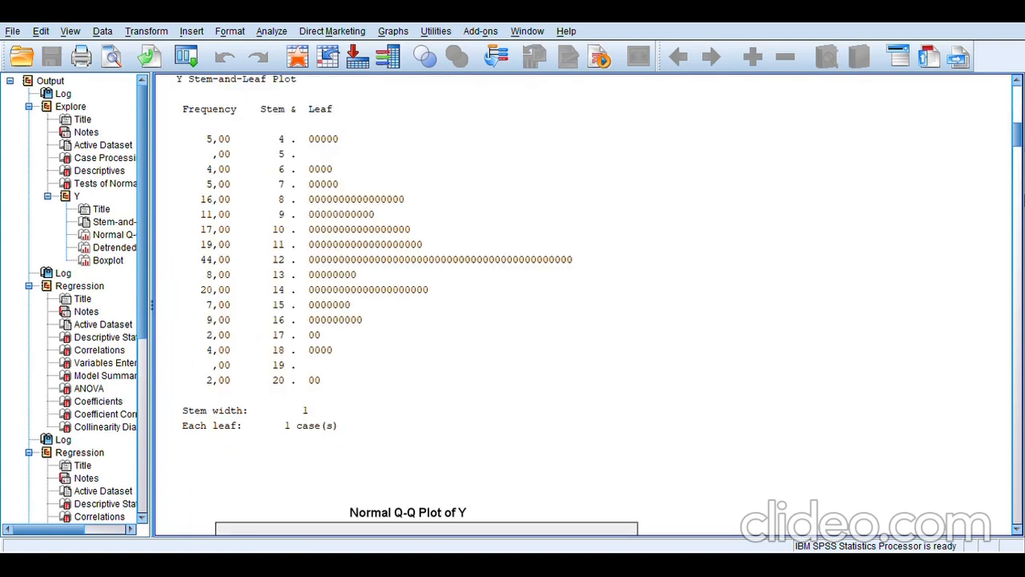
click(1019, 154)
click(1018, 142)
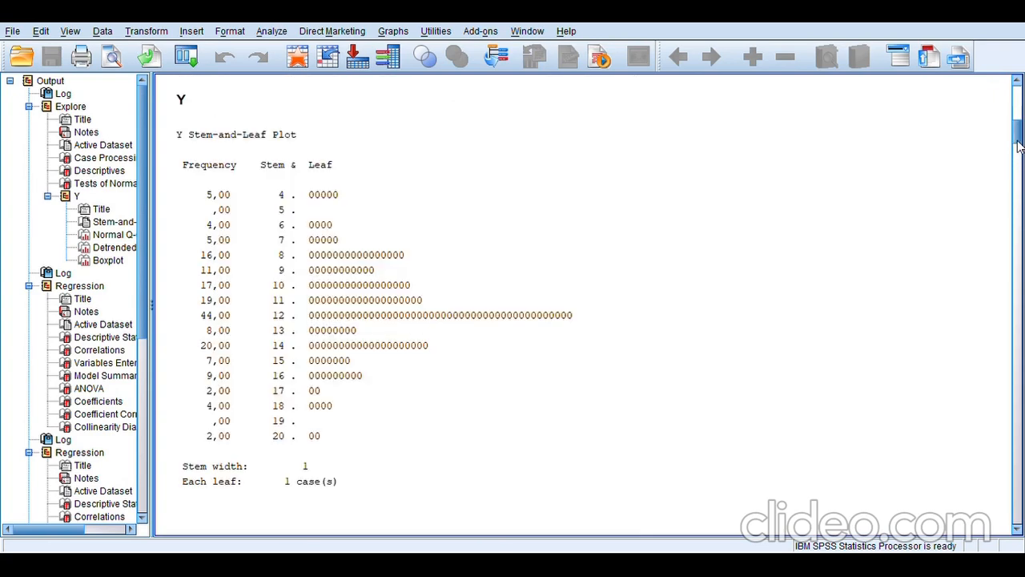
drag(1017, 130, 1017, 141)
drag(1020, 152, 1020, 153)
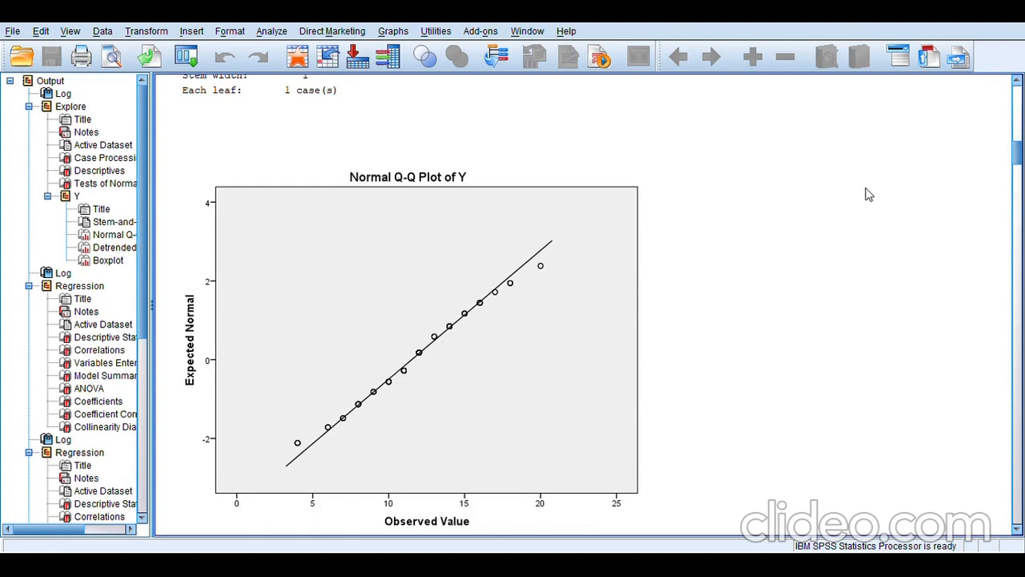
click(570, 255)
click(664, 271)
click(475, 322)
scroll(1021, 160, down, 3)
drag(1021, 163, 1021, 188)
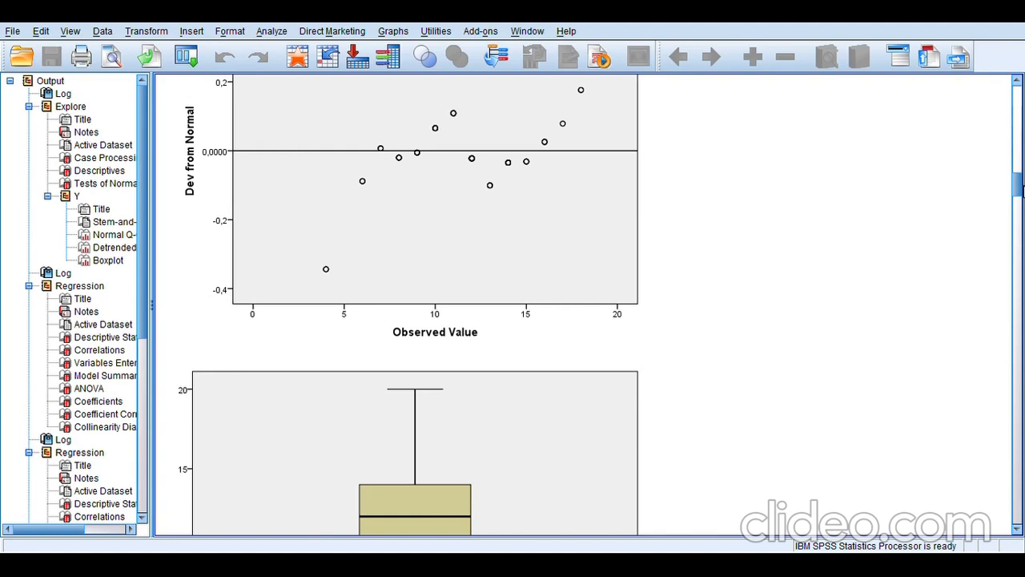
Examine the regression's coefficients and collinearity tables and the scatterplot of studentized residuals against standardized predicted values.
drag(1020, 186, 1019, 264)
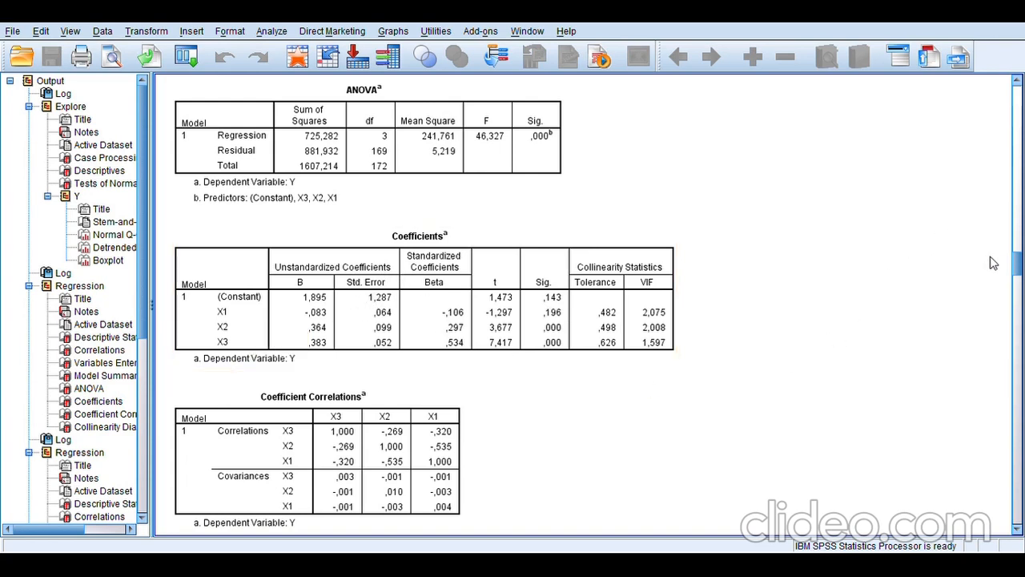
drag(1016, 271, 1017, 289)
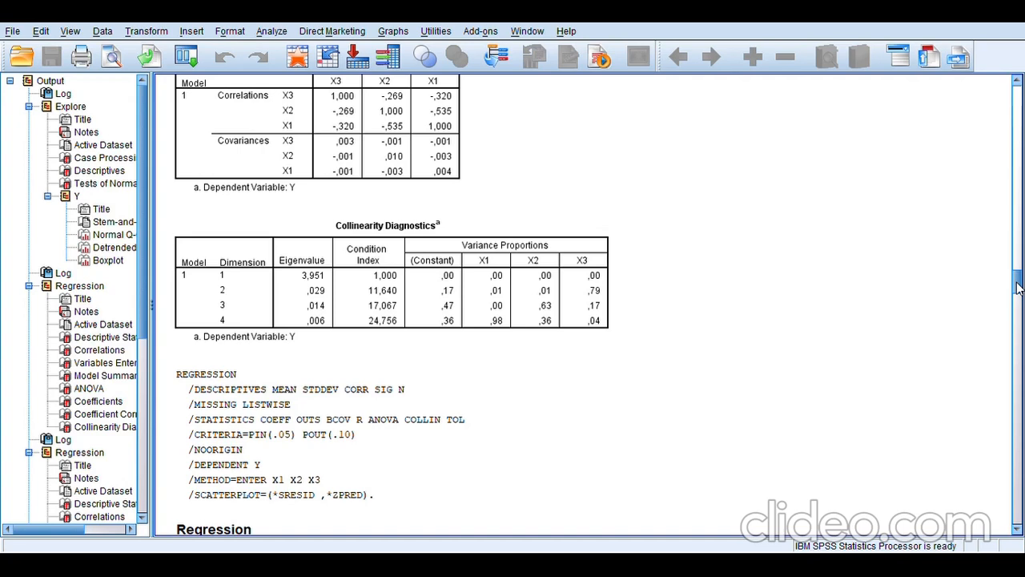
drag(1017, 287, 1021, 390)
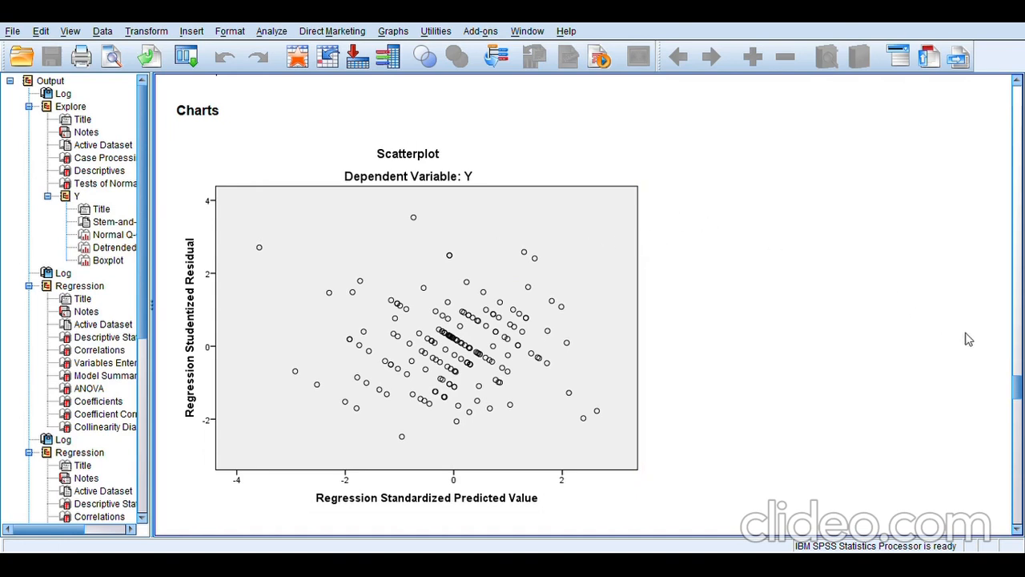
drag(1018, 393, 1017, 395)
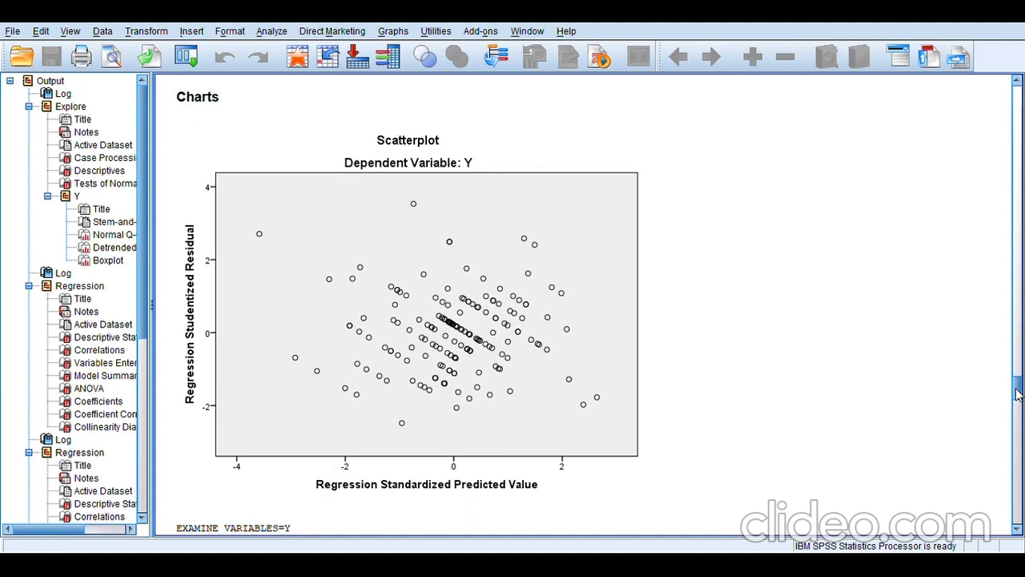
Review the Descriptives, Tests of Normality and stem-and-leaf results in the second Explore output for Y.
drag(1017, 390, 1018, 414)
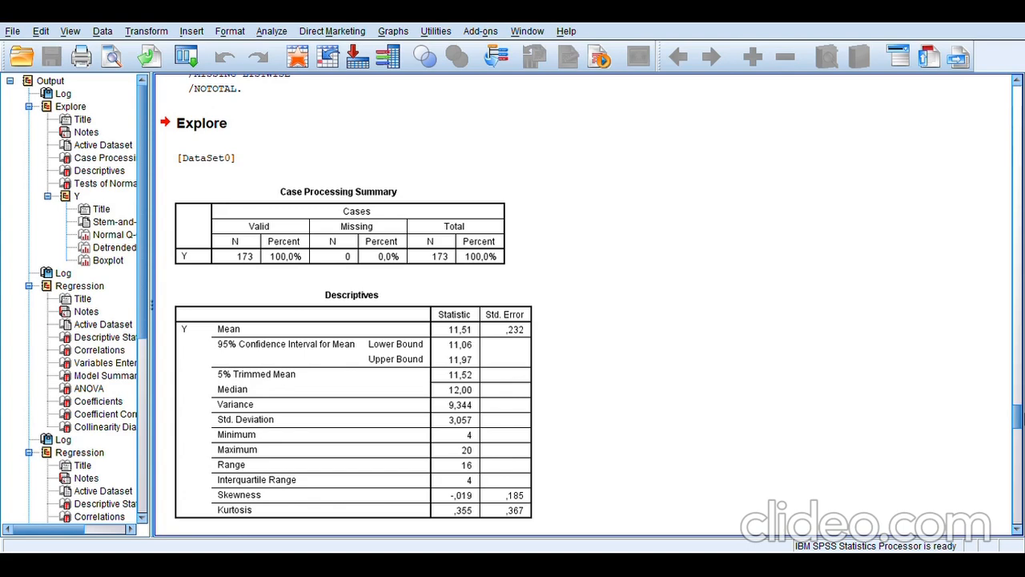
scroll(585, 304, down, 5)
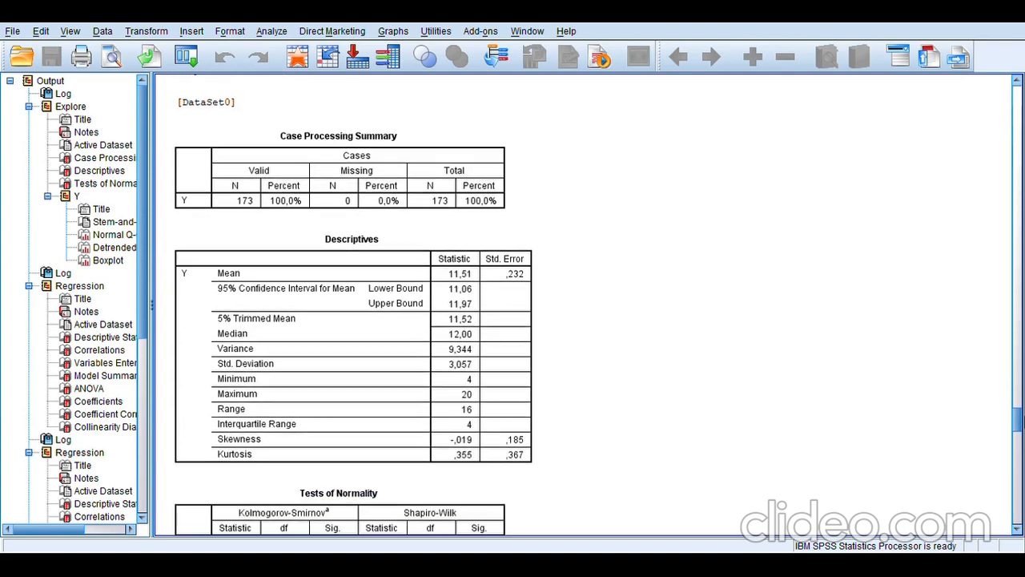
scroll(585, 304, down, 10)
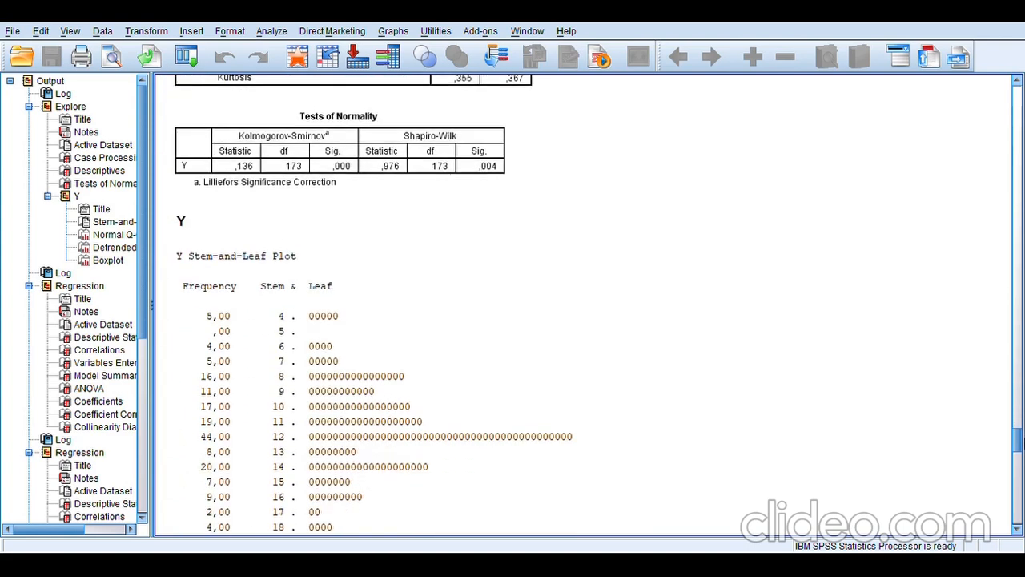
Examine the first regression's Variables Entered/Removed and Model Summary tables, and return to the start of the output.
drag(1022, 479, 1000, 250)
click(255, 215)
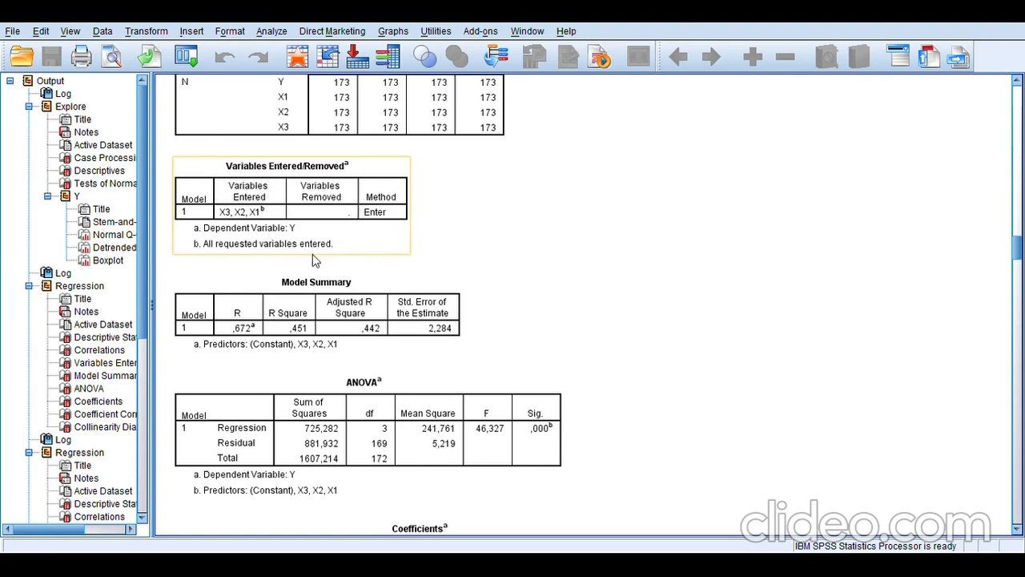
click(404, 341)
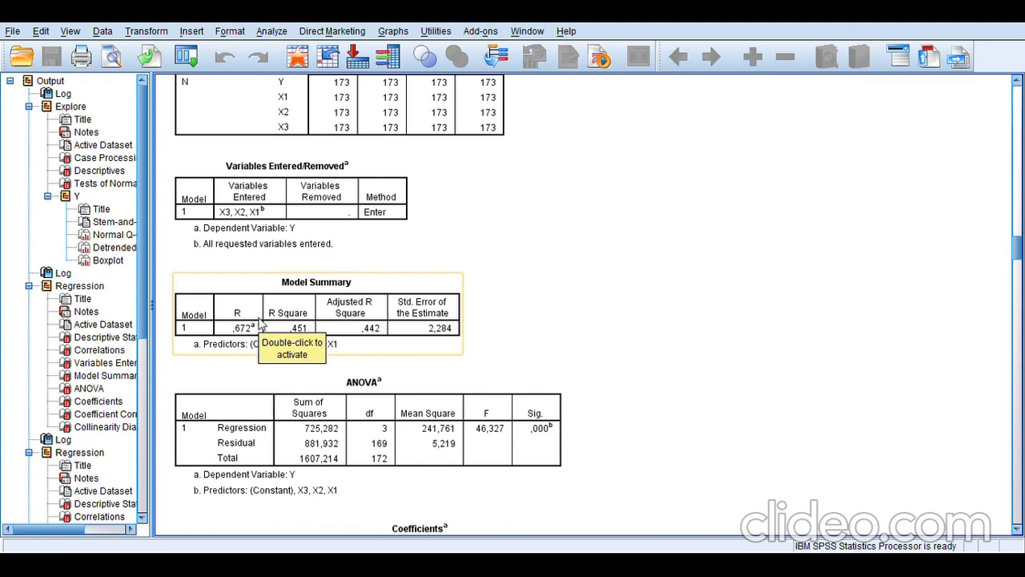
click(359, 273)
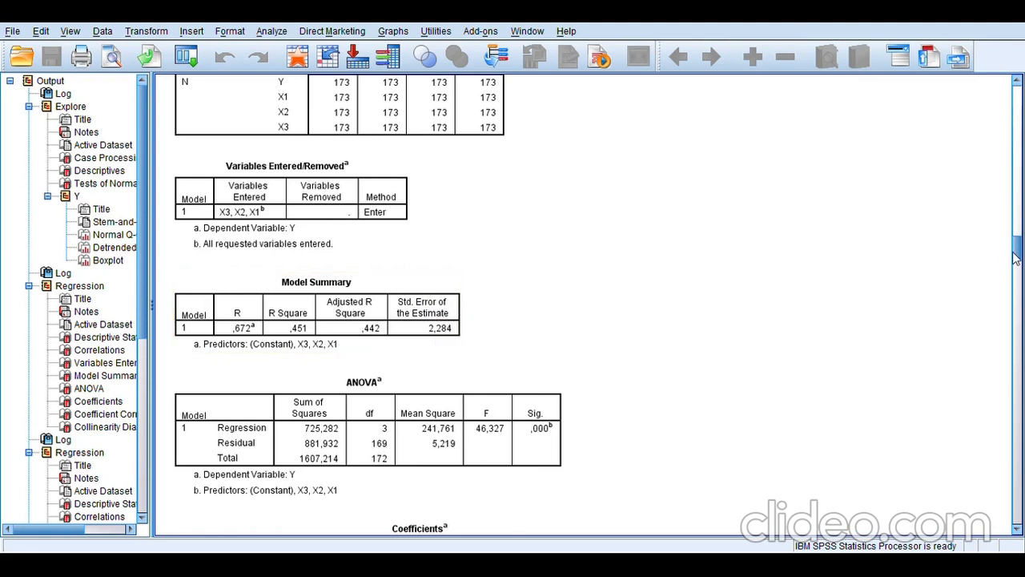
drag(1016, 258, 1012, 105)
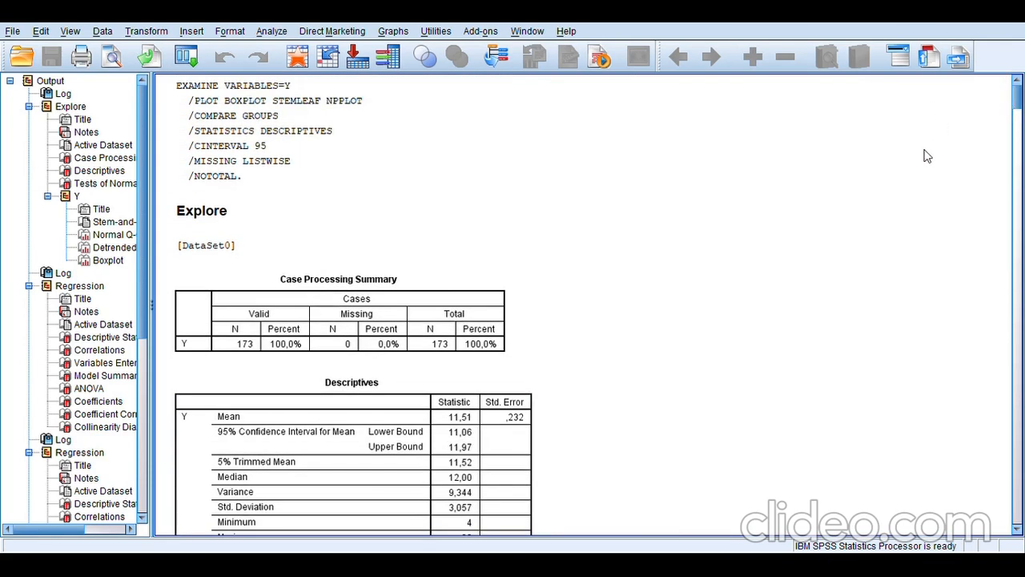